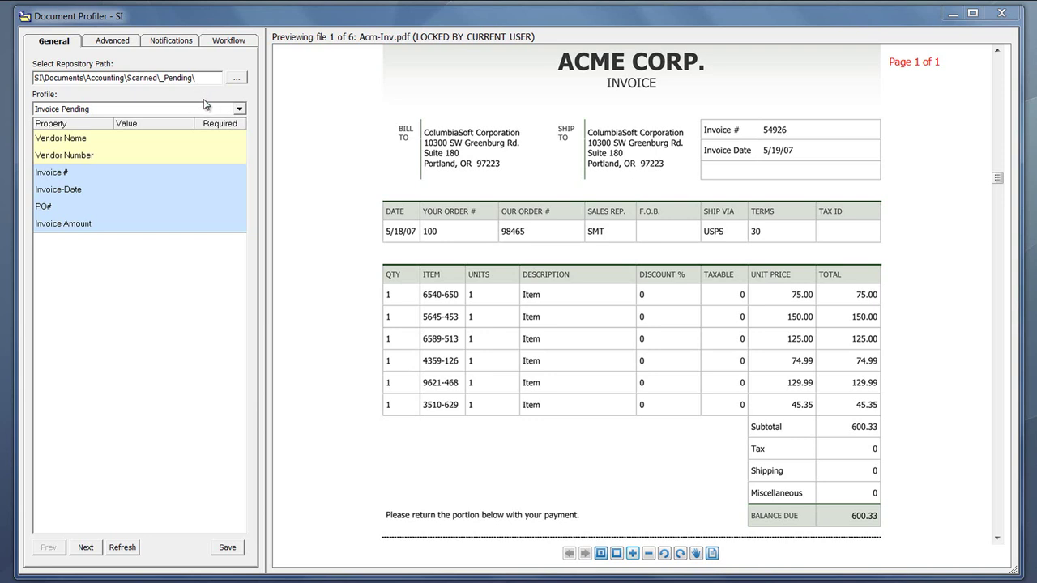
- Enable loading of the file's profile properties in the advanced options and keep filename sorting at Filename - ASC
click(117, 42)
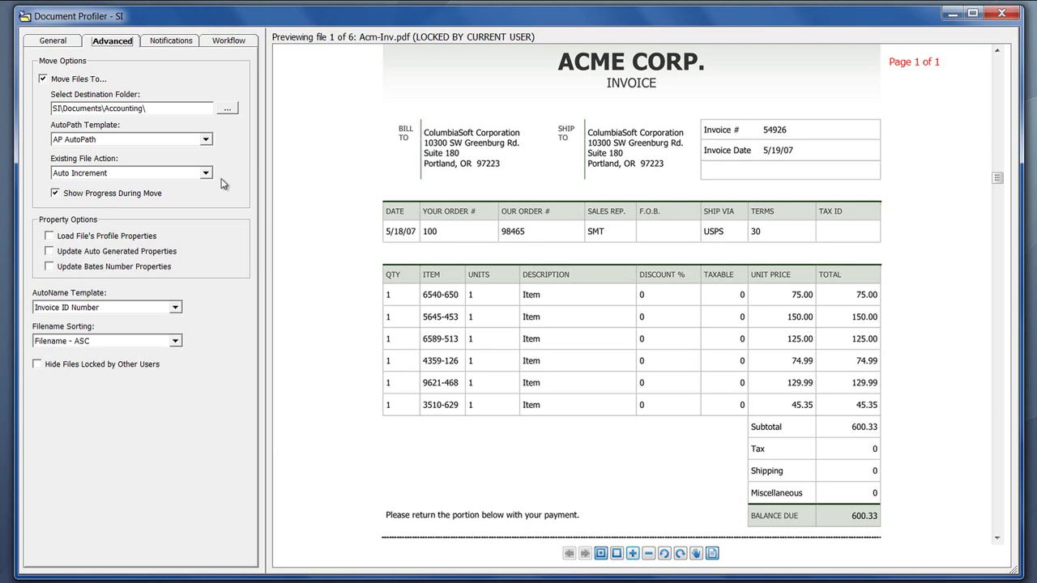
click(50, 236)
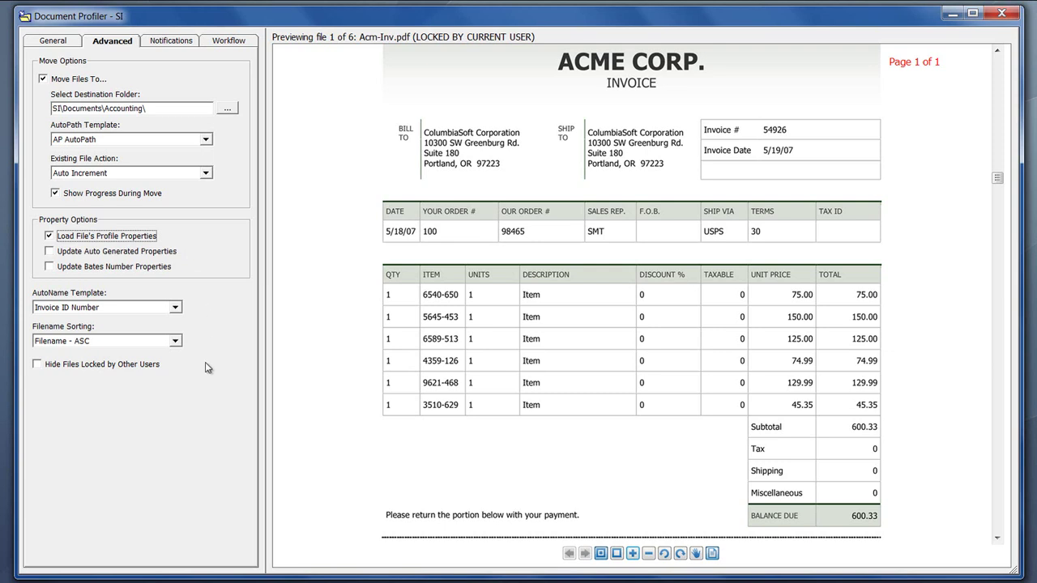
click(175, 342)
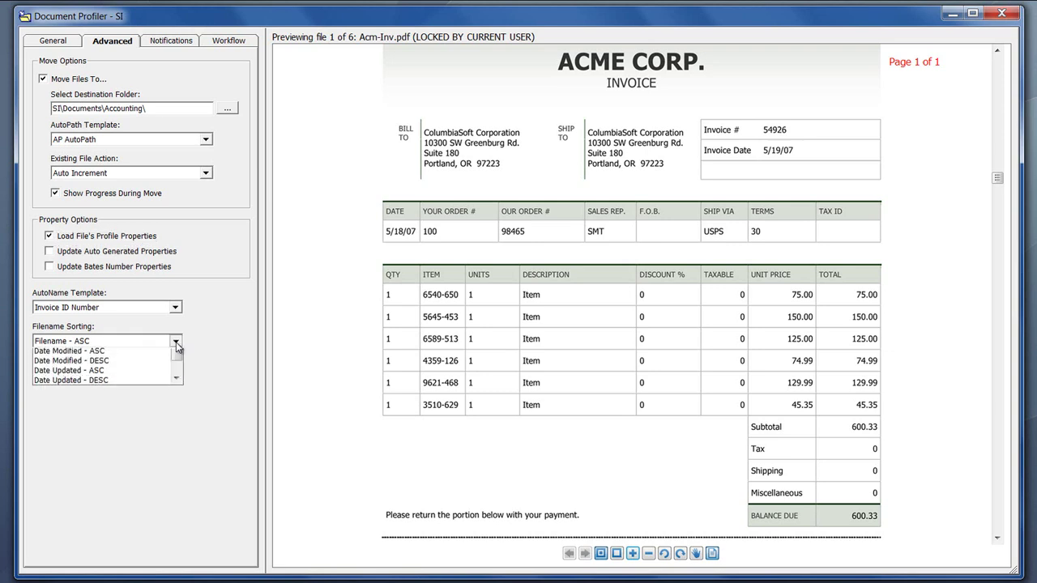
click(146, 354)
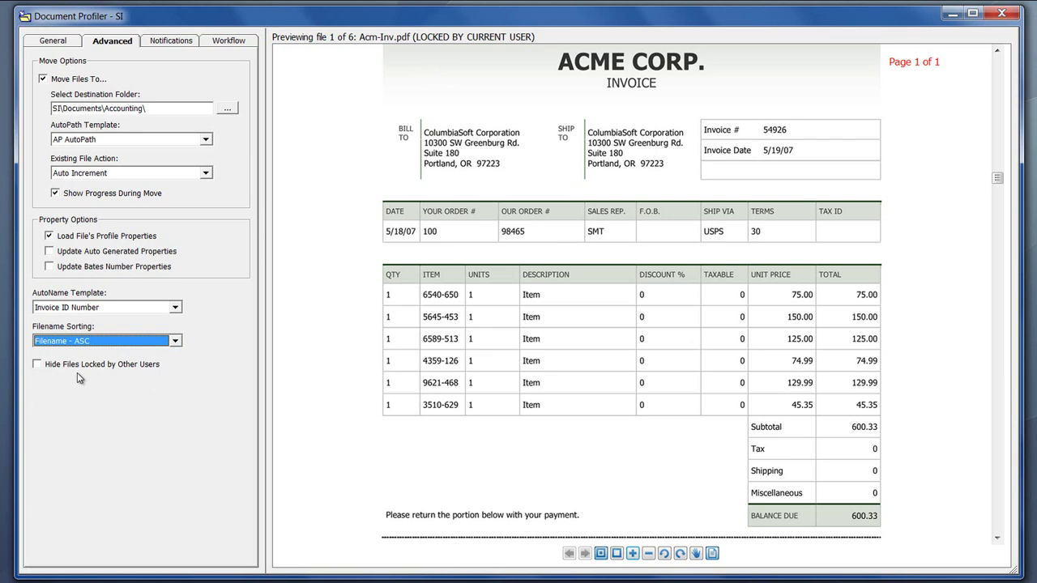
- Review the notification settings and the available workflow routes, and return to the general profile properties
click(162, 39)
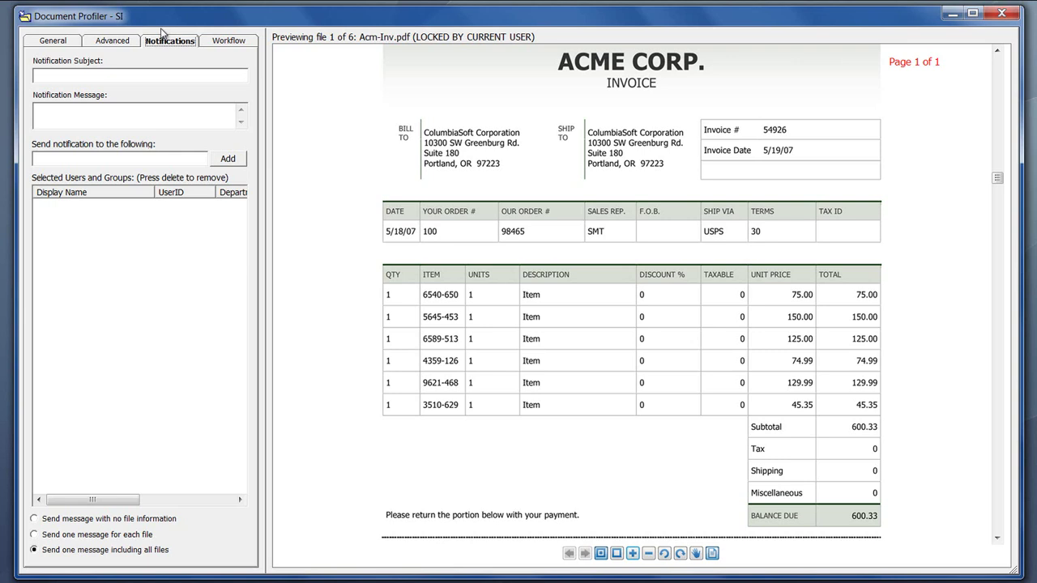
click(231, 43)
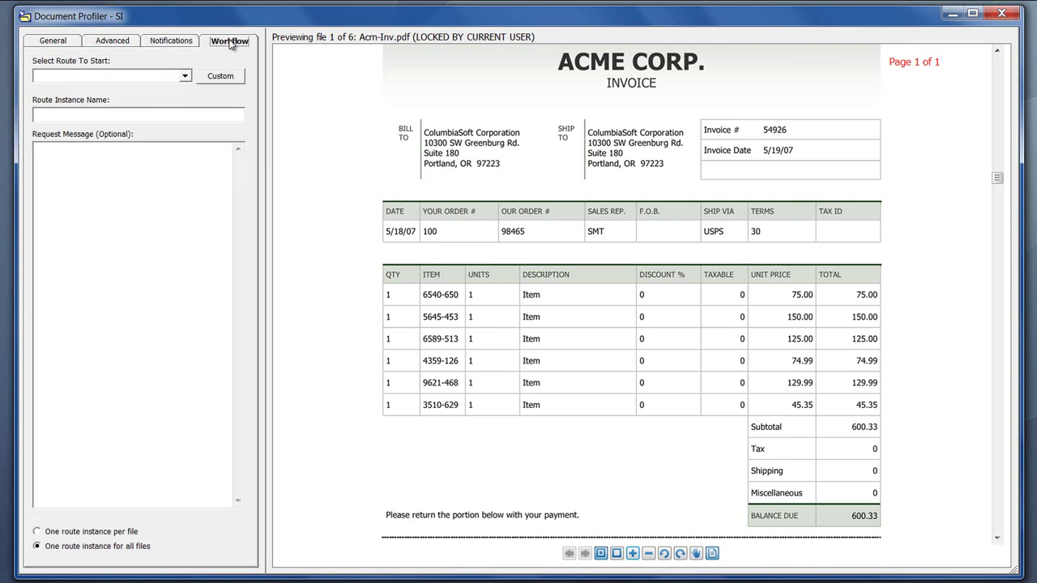
click(185, 78)
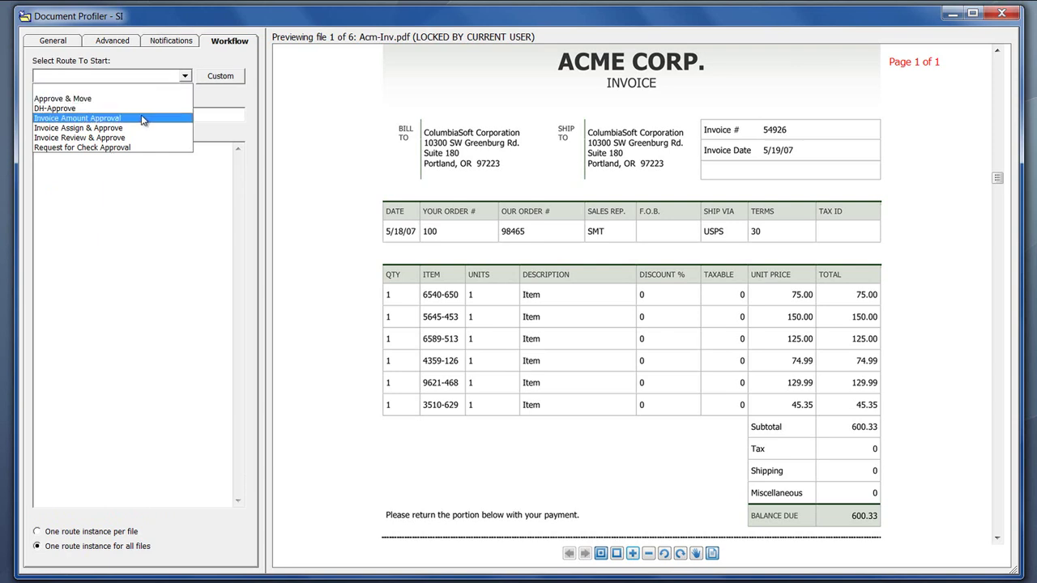
click(49, 44)
click(49, 42)
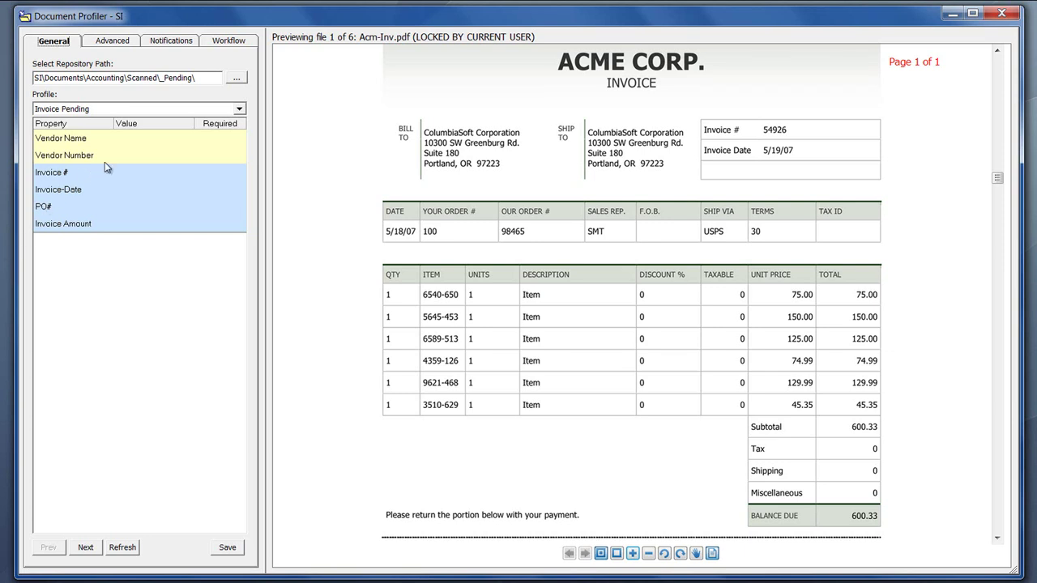
- Set the Vendor Name to Acme and capture the Invoice # from the number in the previewed invoice's header
click(150, 138)
text(Acme)
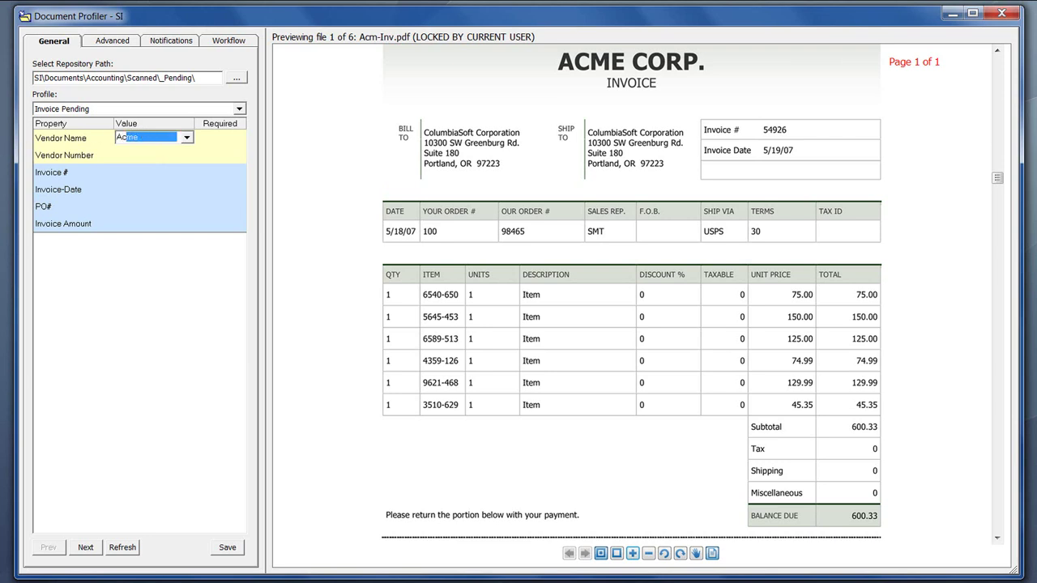
key(Tab)
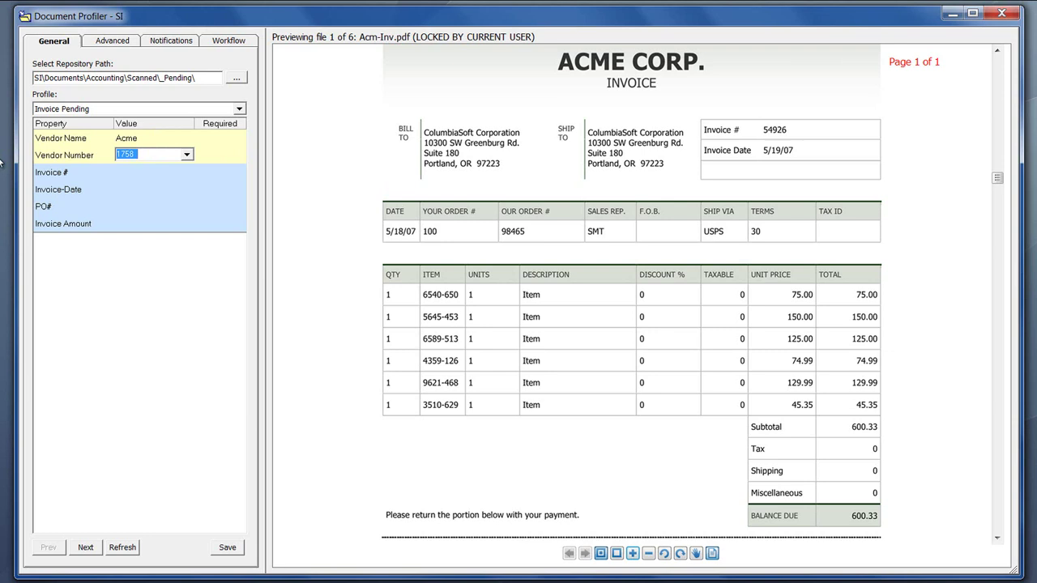
click(139, 174)
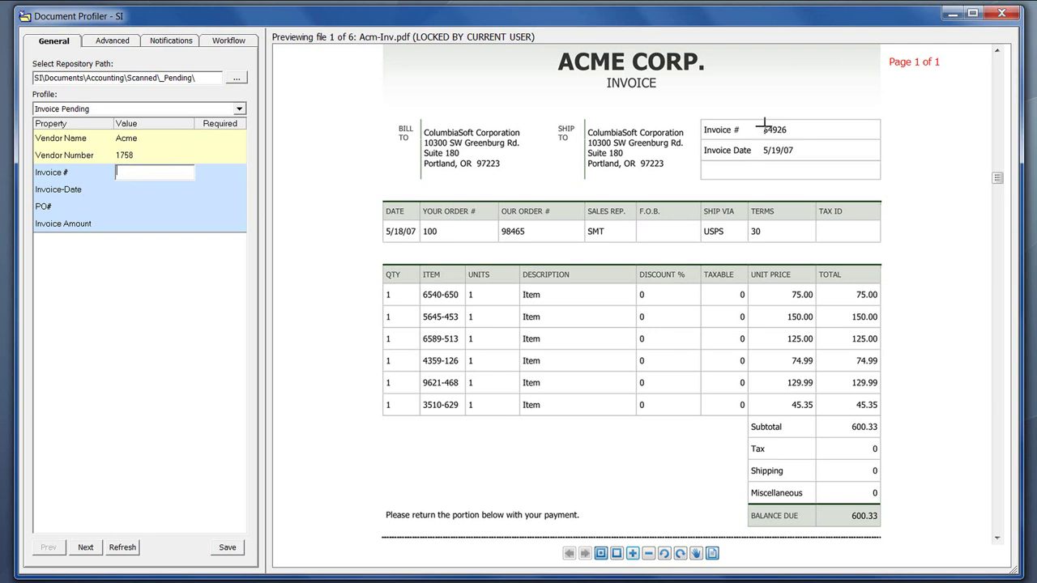
drag(762, 124, 792, 138)
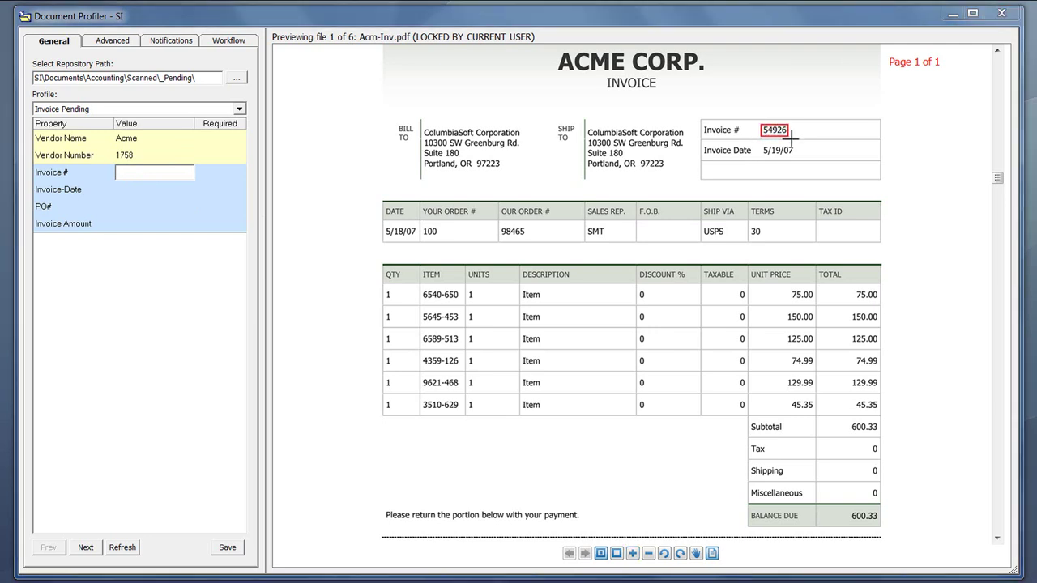
click(147, 172)
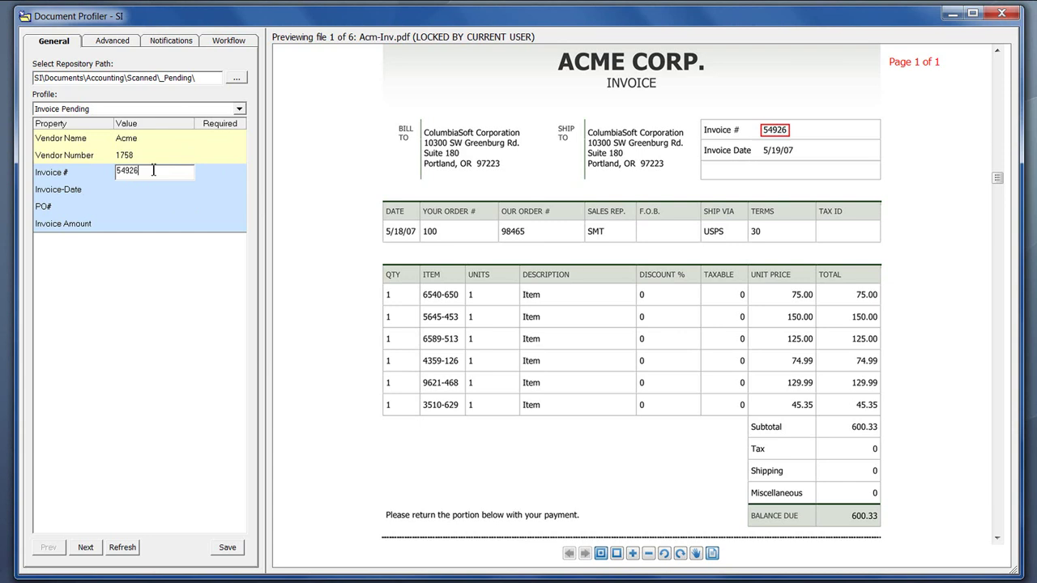
- Set the Acme invoice's Invoice-Date to 8/15/2012 using the calendar
click(126, 191)
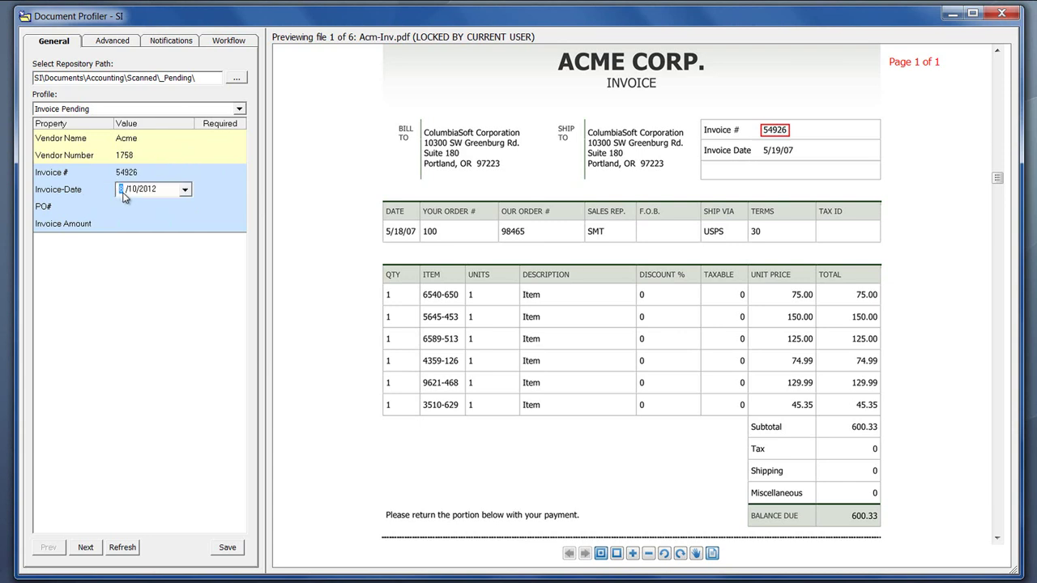
click(184, 189)
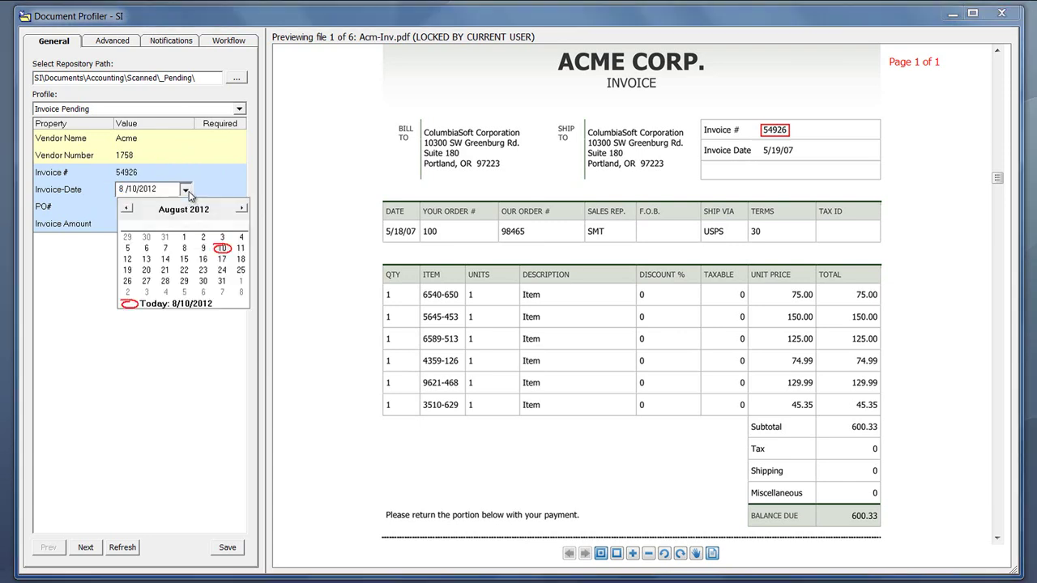
click(125, 192)
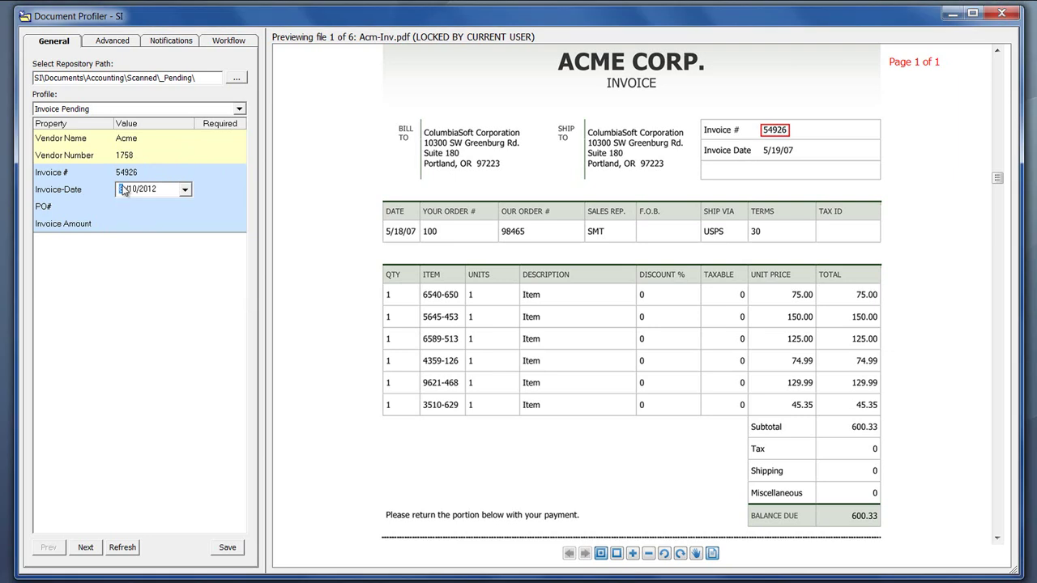
click(186, 189)
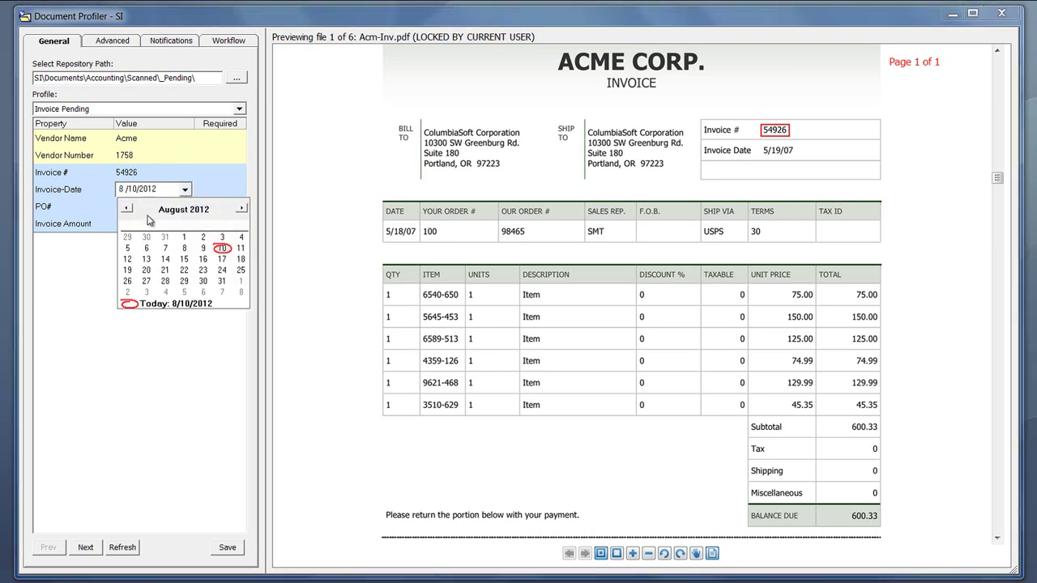
click(184, 259)
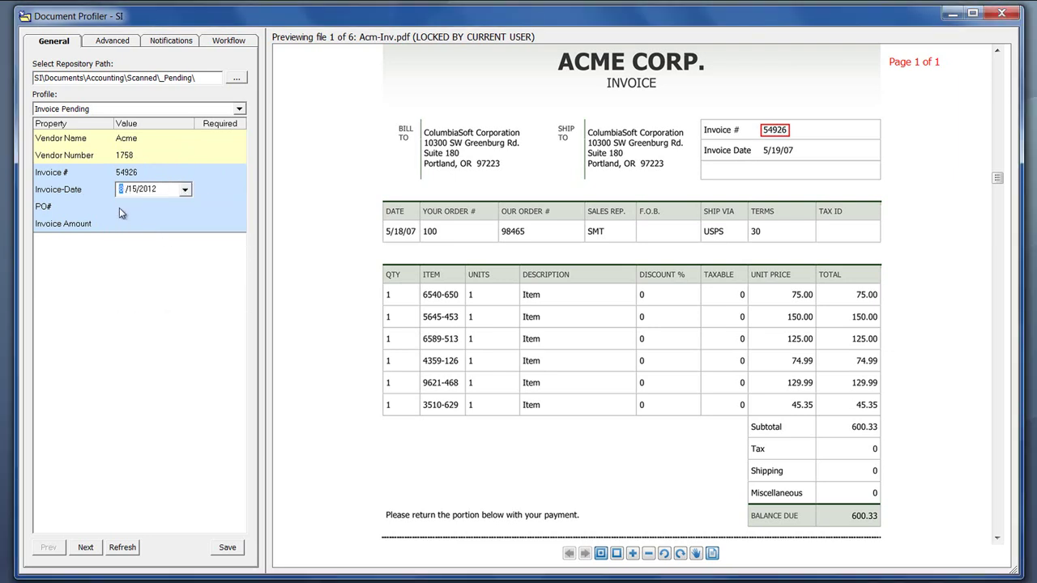
- Capture the PO# from Our Order # and the Invoice Amount 600.33 from Balance Due, and save the Acme invoice's profile
click(119, 207)
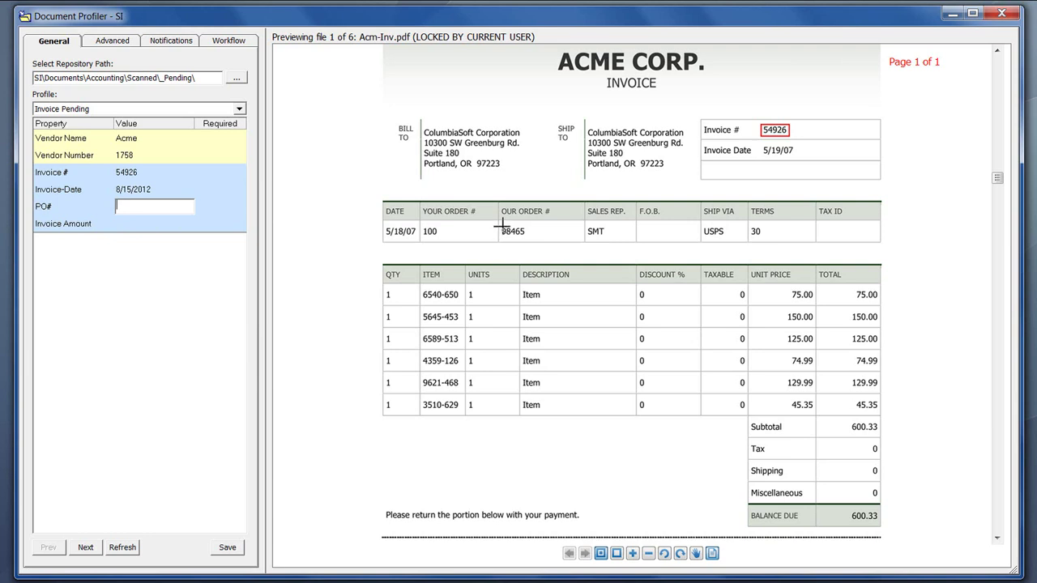
drag(501, 224, 529, 239)
click(124, 222)
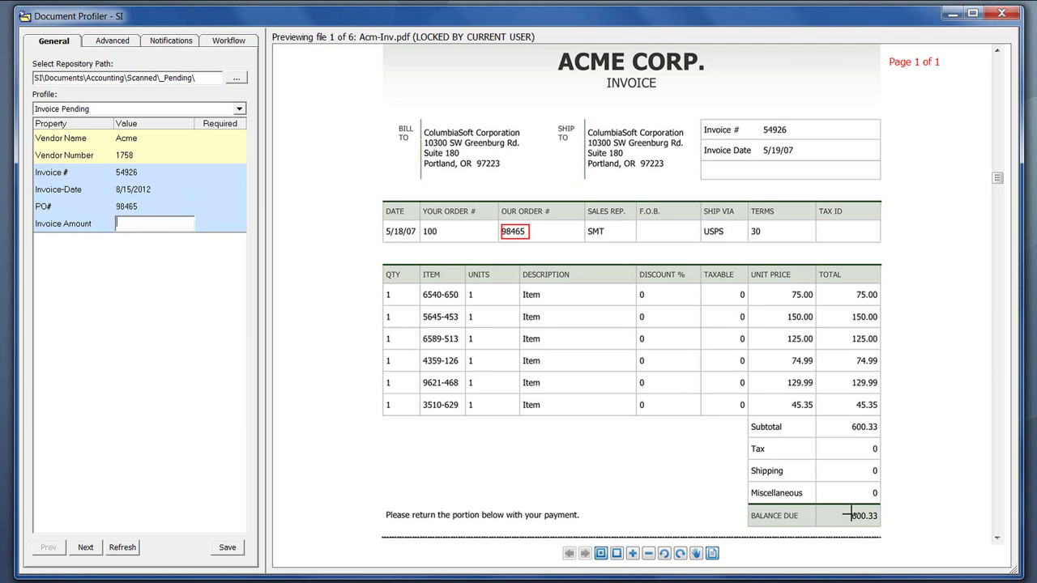
drag(848, 511, 883, 527)
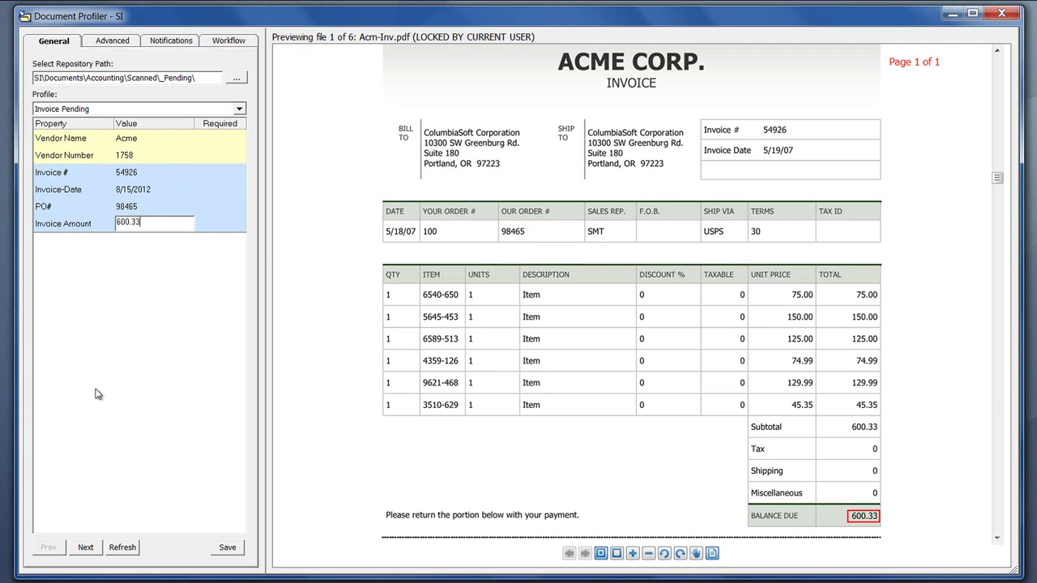
click(228, 549)
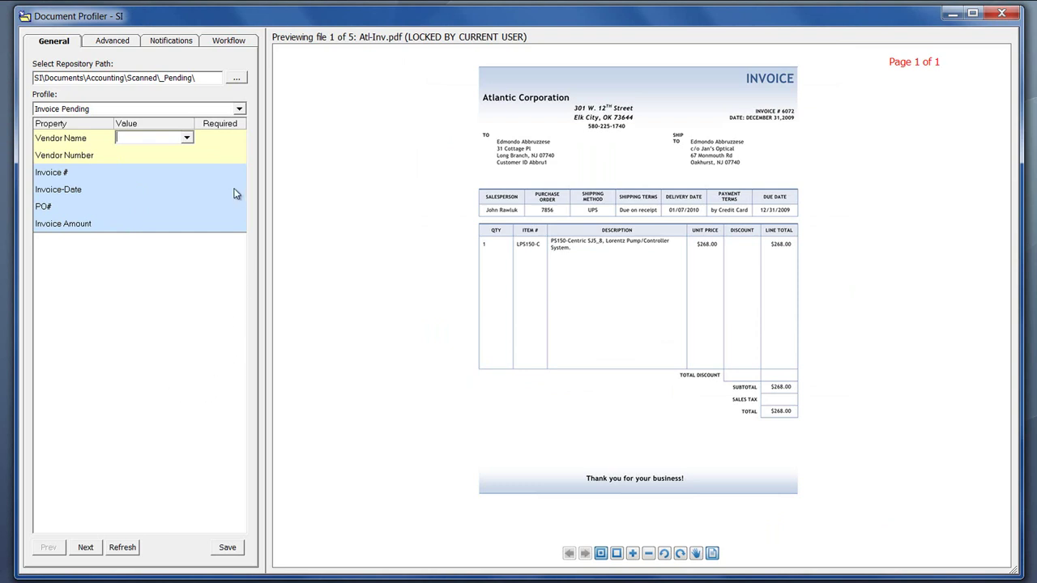
- Skip to CF1-Inv.pdf, enlarge its preview, and set the Vendor Name to Commodity Forwarders
click(85, 548)
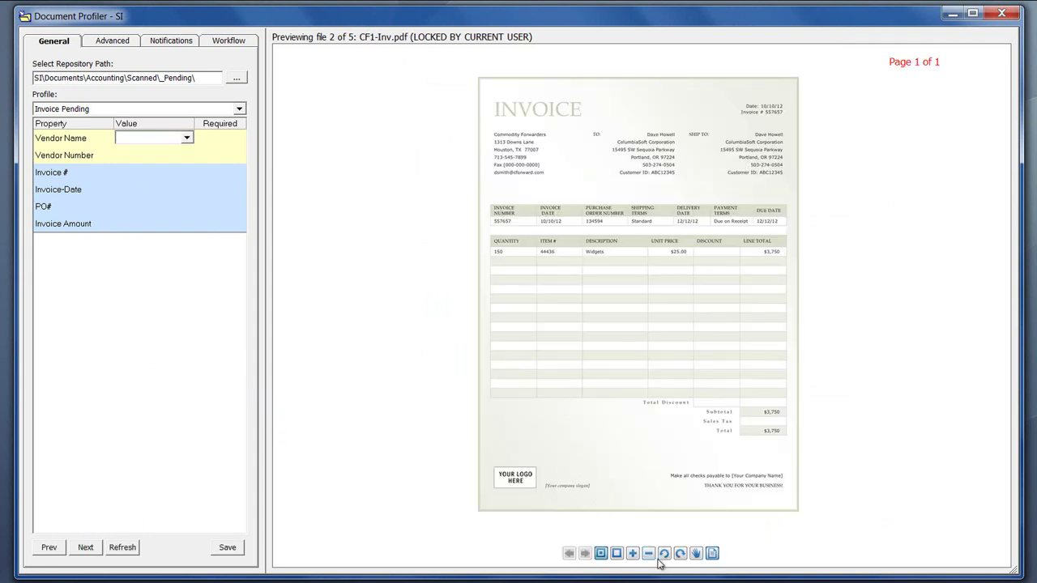
click(631, 554)
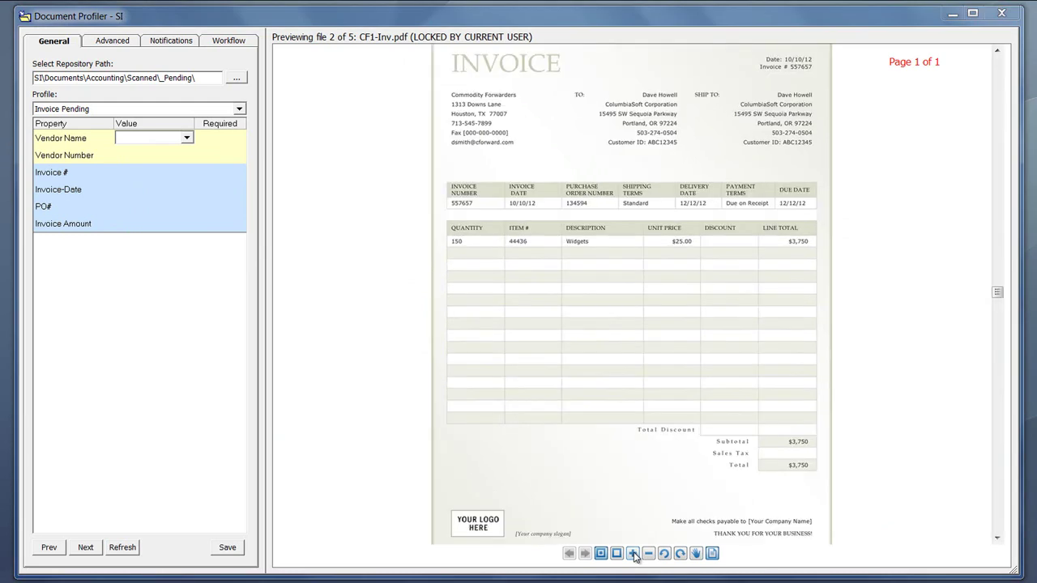
click(631, 553)
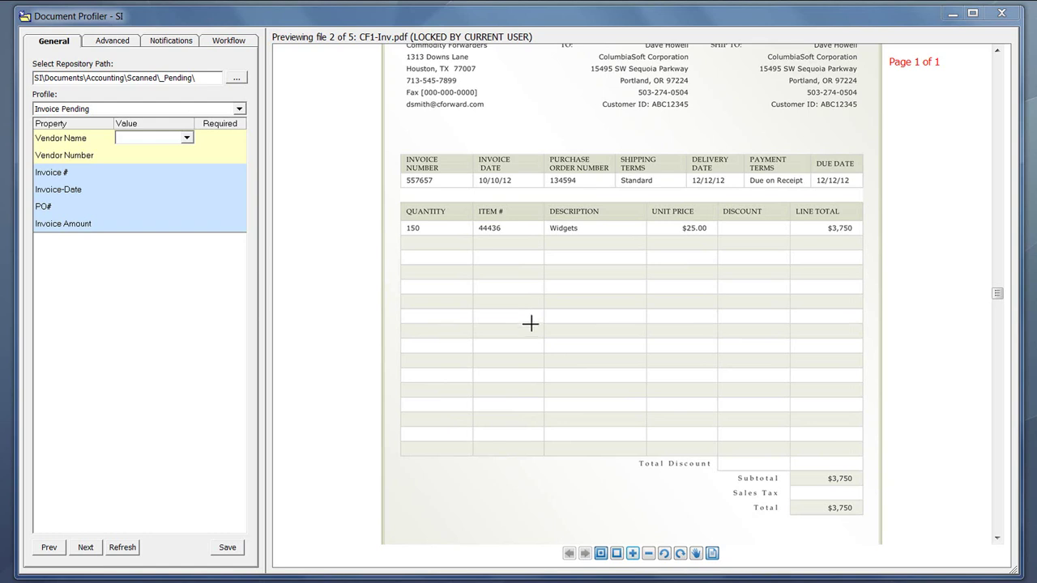
drag(999, 296, 997, 269)
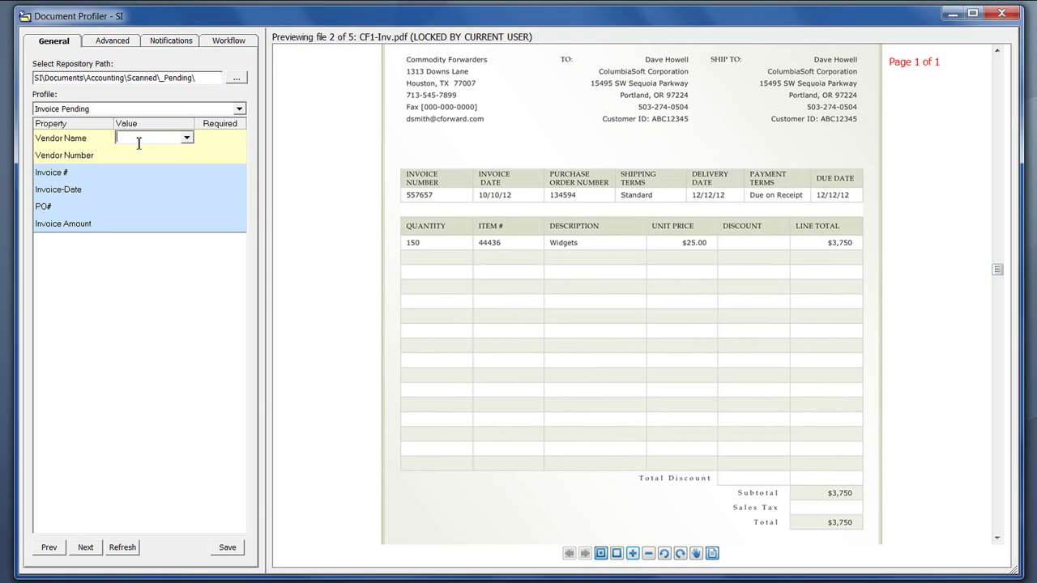
text(Commodity Forwarde)
- Capture the Invoice # from the Invoice Number cell of CF1-Inv.pdf and set the Invoice-Date to 8/22/2012
click(136, 174)
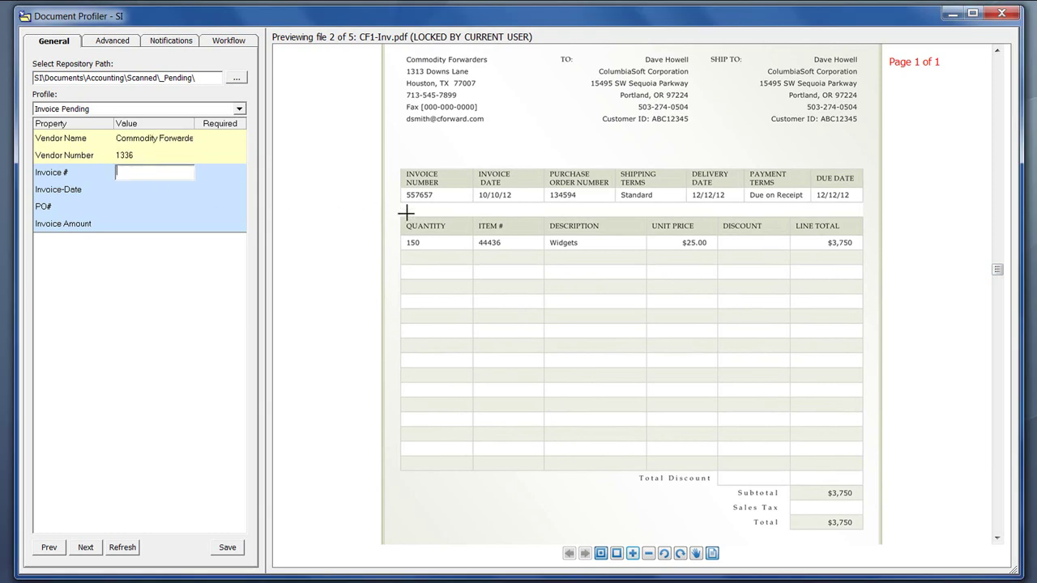
drag(403, 190, 439, 201)
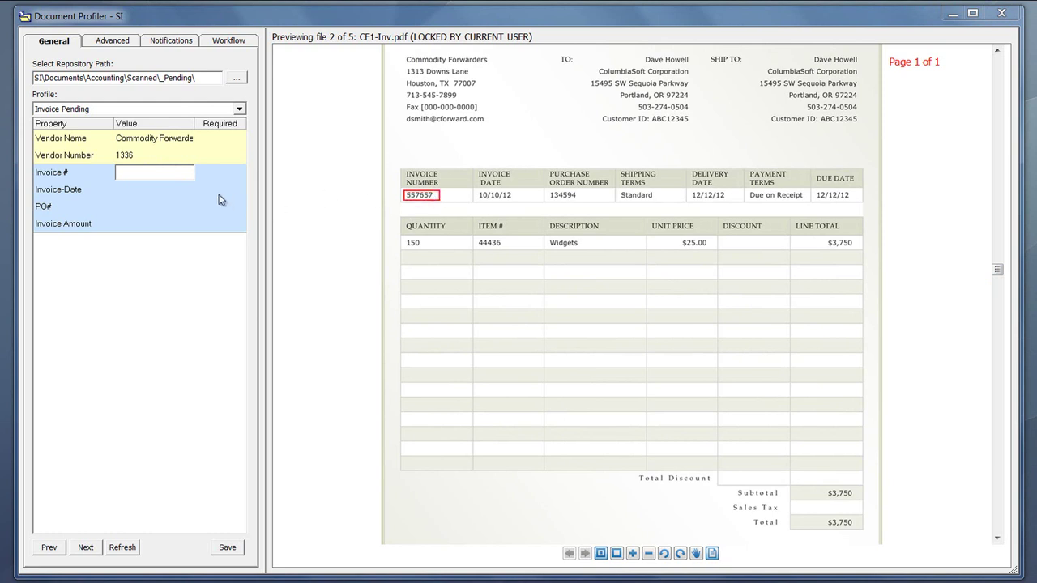
click(151, 172)
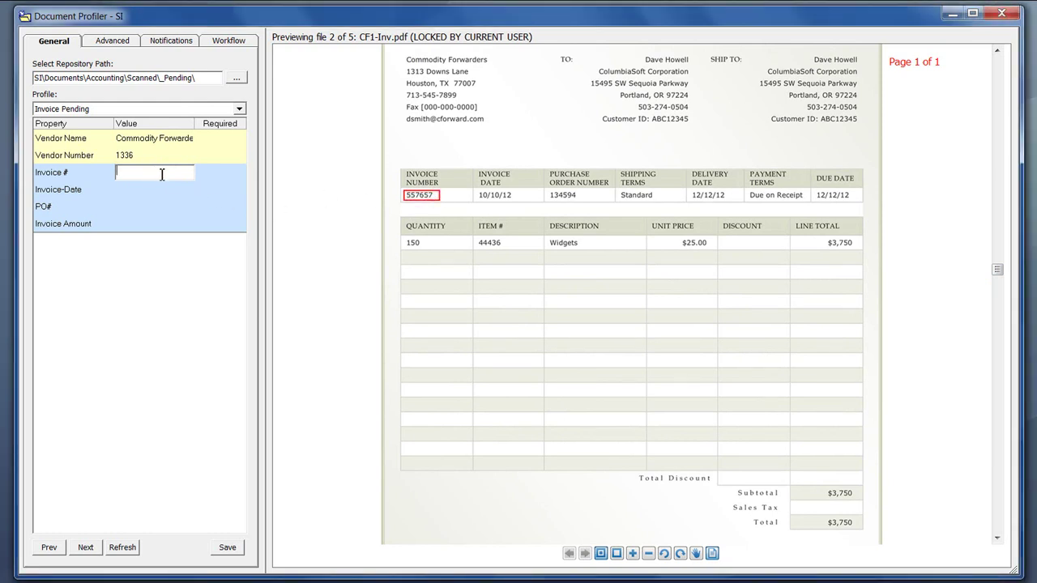
click(139, 190)
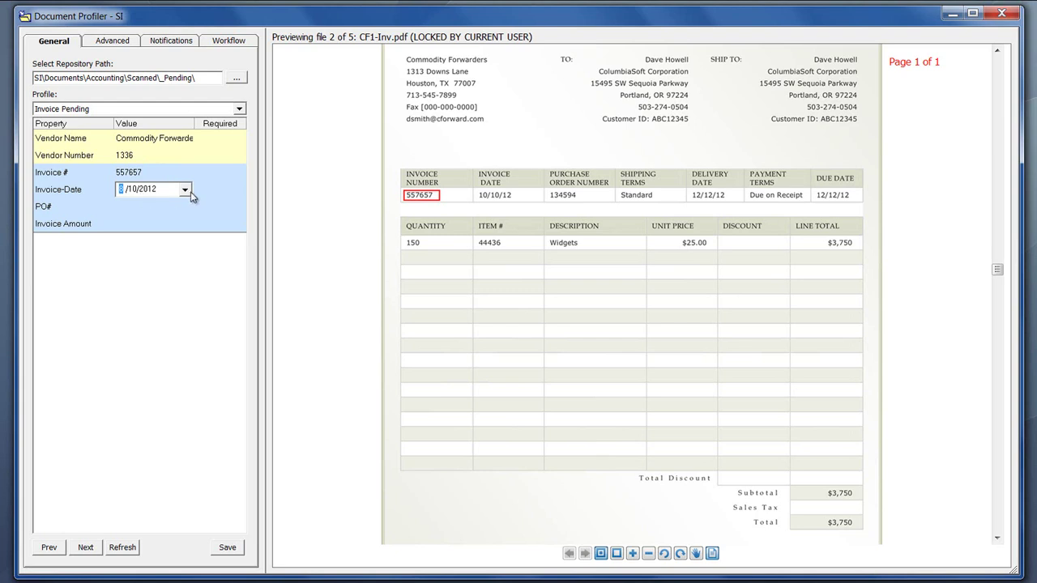
click(184, 189)
click(184, 269)
- Capture the PO# from the Purchase Order Number cell and the Invoice Amount $3,750 from the Subtotal
click(139, 209)
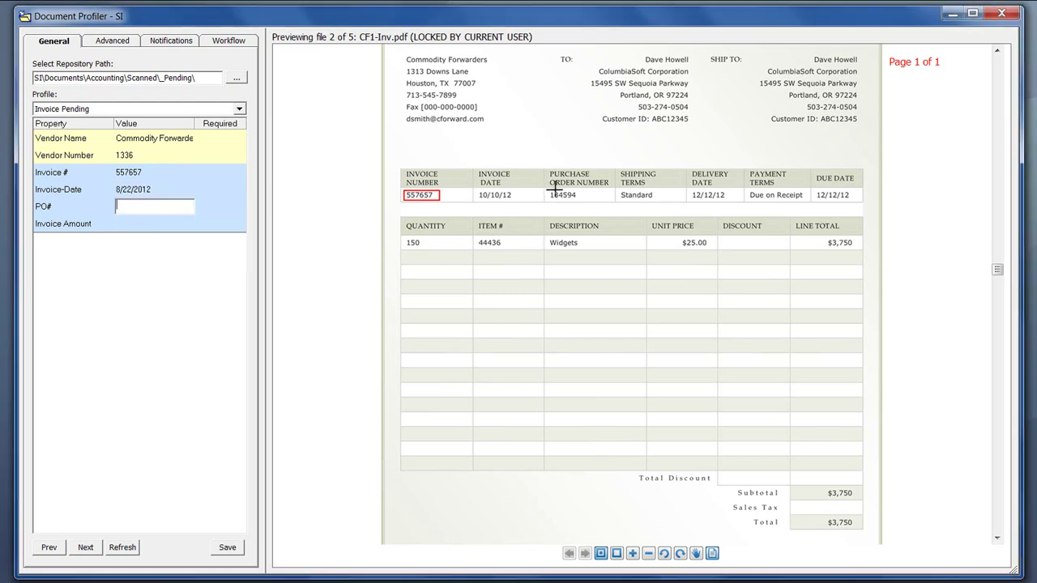
drag(549, 191, 580, 201)
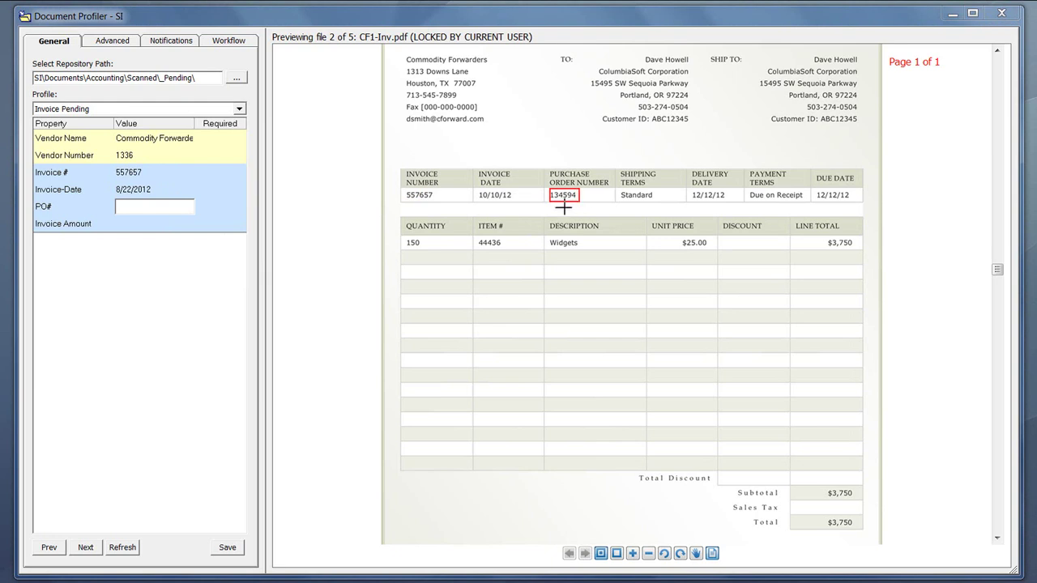
click(138, 224)
drag(822, 487, 856, 501)
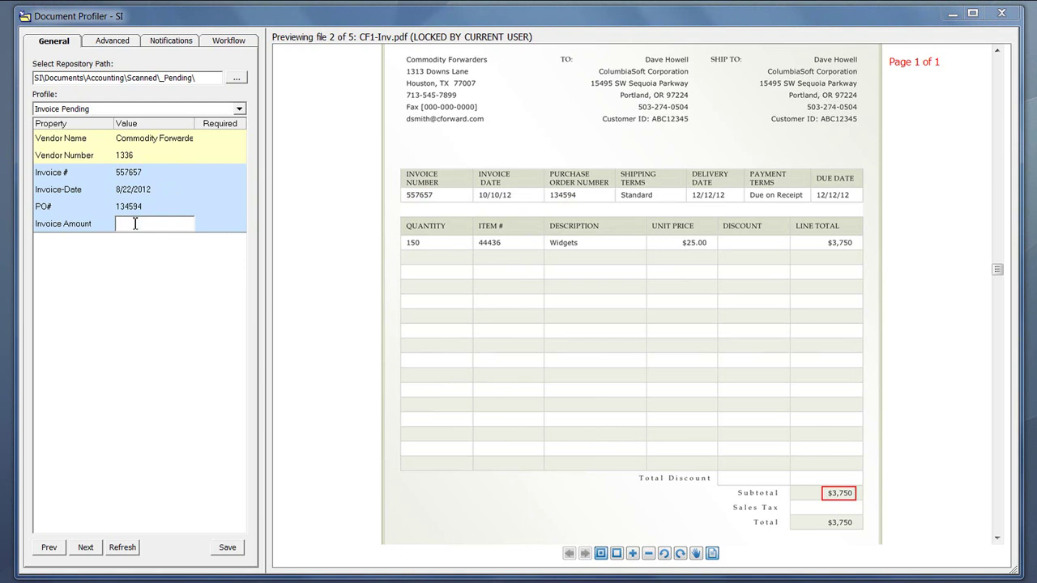
- Turn off loading of the file's profile properties in the advanced options and return to the general profile properties
click(110, 42)
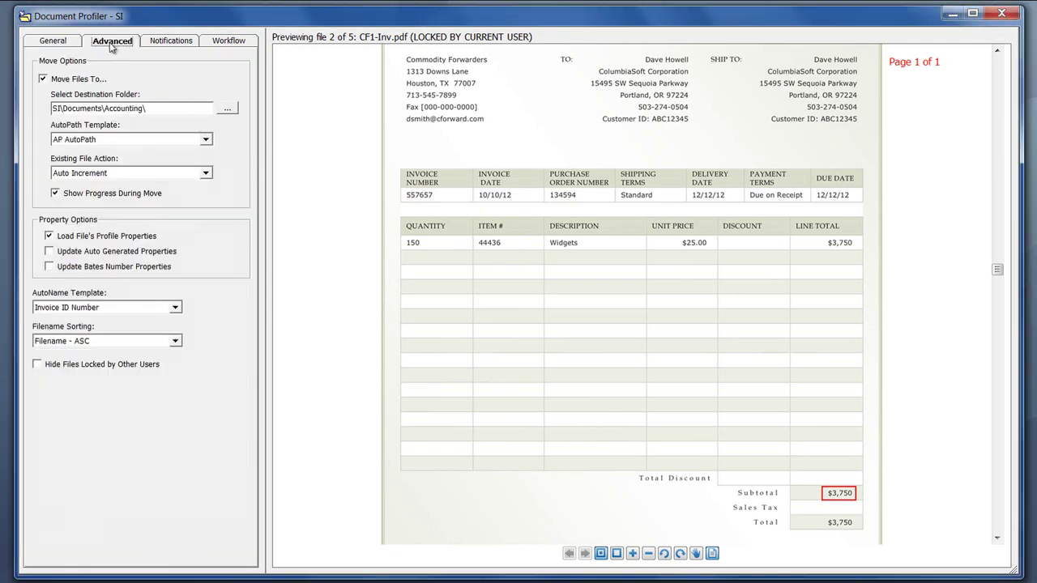
click(50, 236)
click(49, 41)
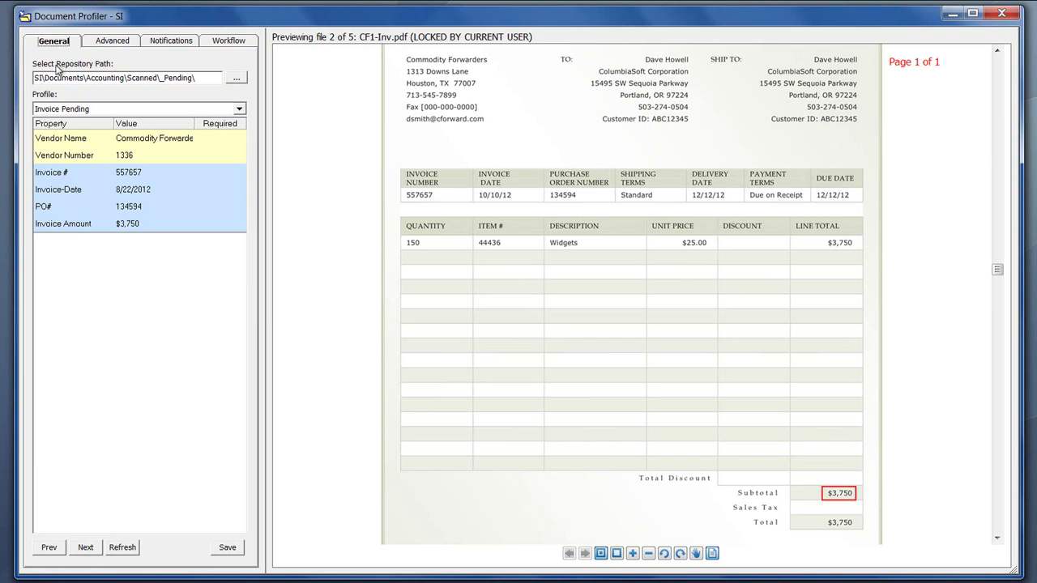
- Save the completed Invoice Pending profile for CF1-Inv.pdf and advance the preview to CF2-Inv.pdf
click(998, 52)
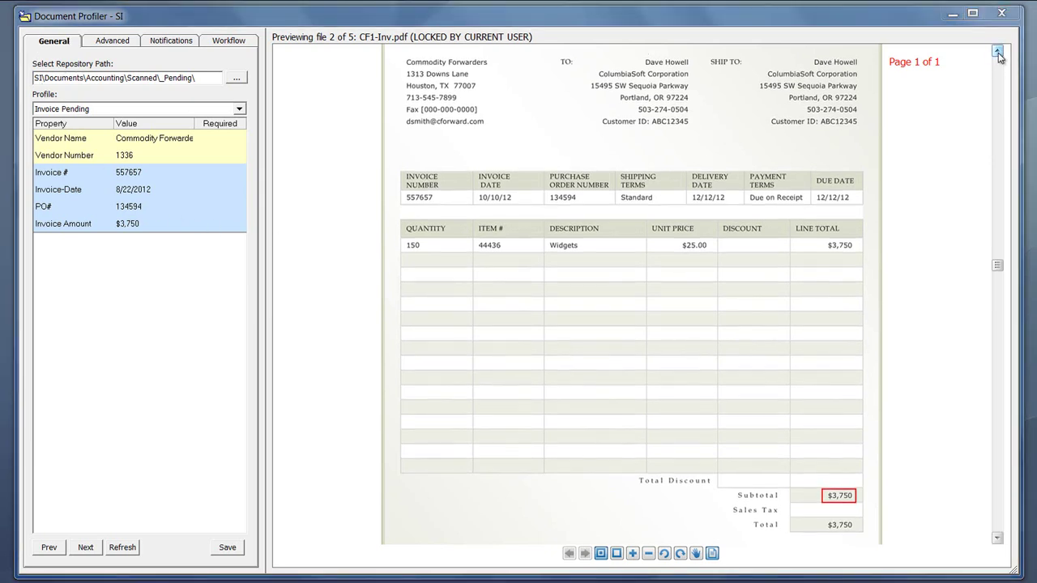
click(998, 52)
click(998, 52)
click(998, 52)
click(998, 52)
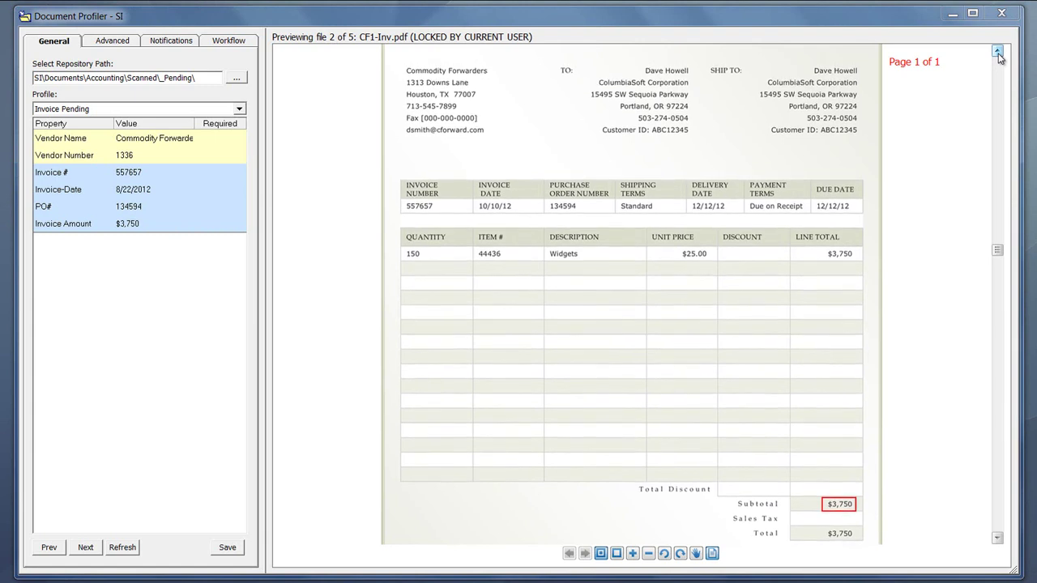
click(998, 52)
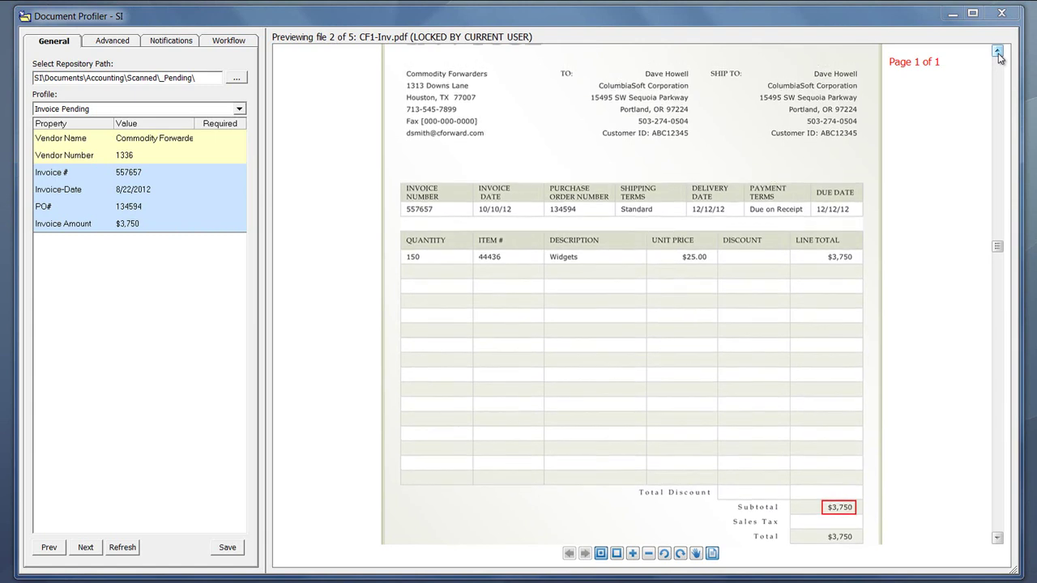
click(227, 548)
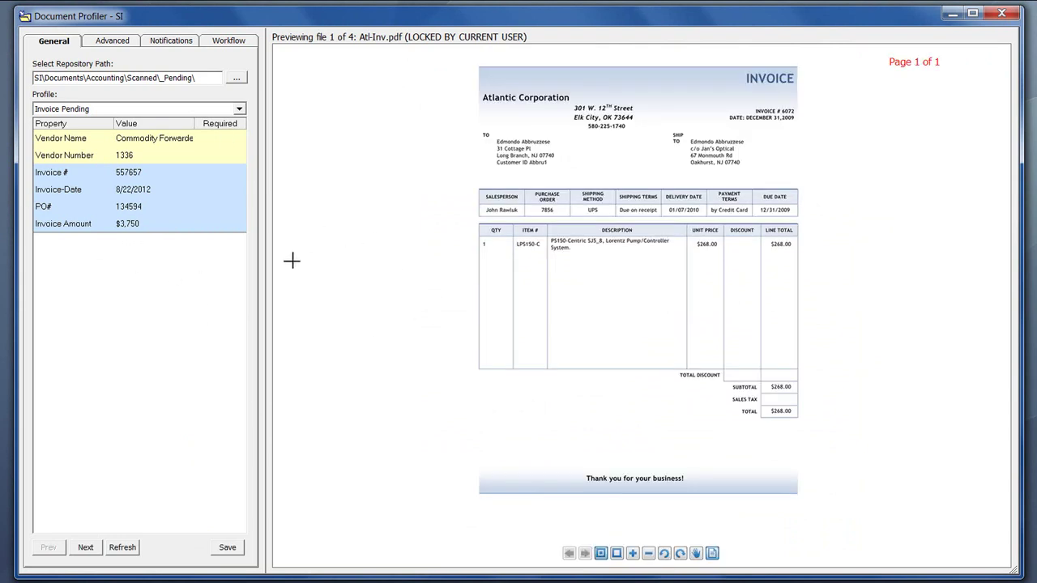
click(86, 547)
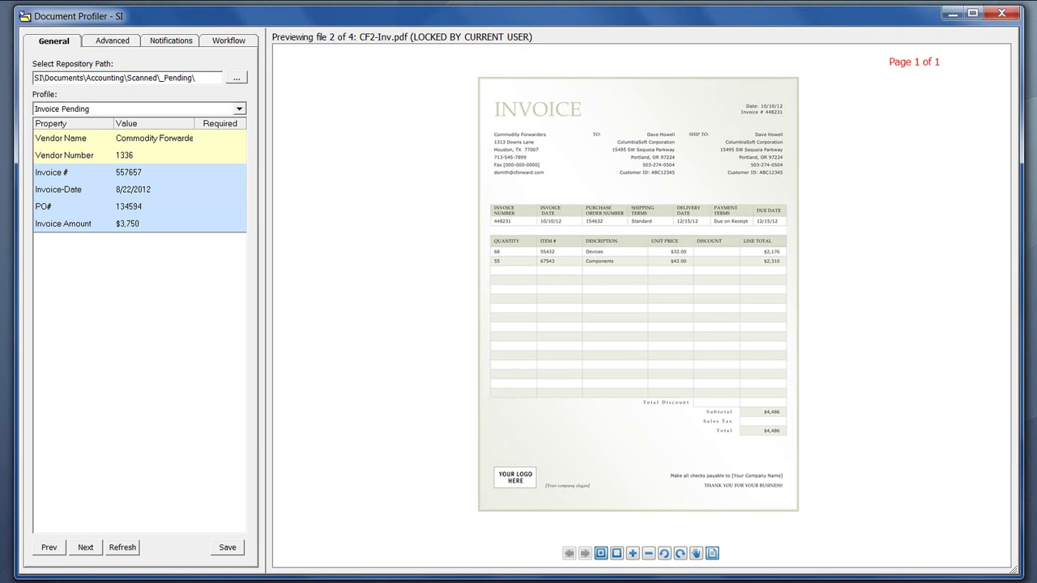
- Switch to the Document Locator window and inspect the filed invoices in the Acme and Commodity Forwarders folders under Scanned
click(334, 580)
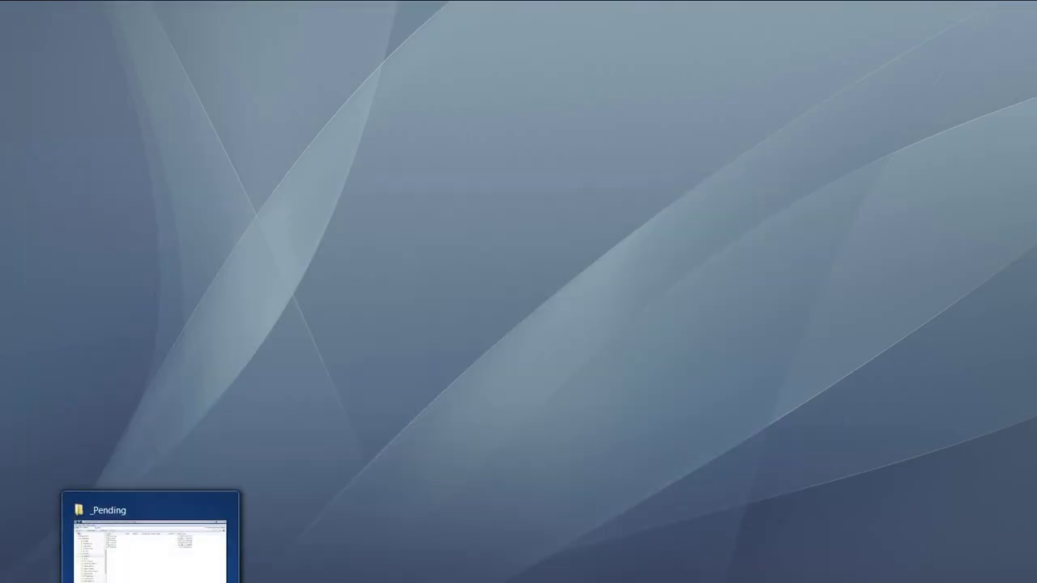
click(98, 580)
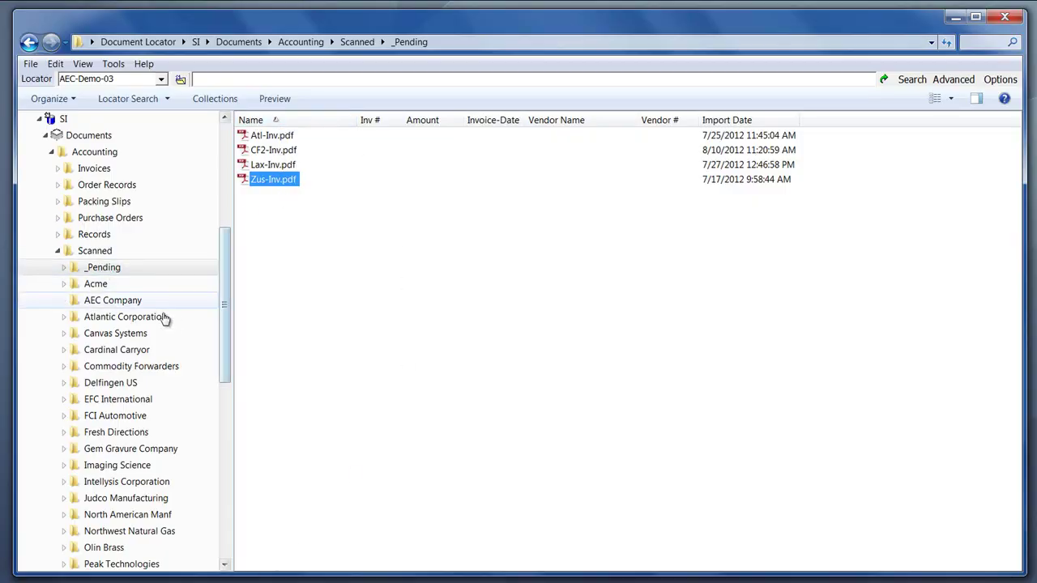
click(105, 292)
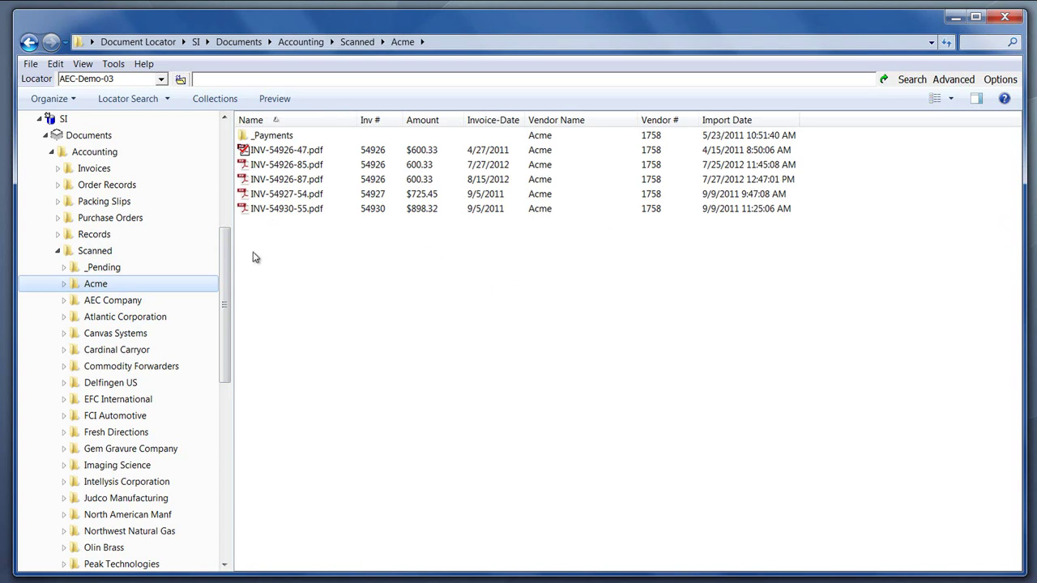
click(170, 366)
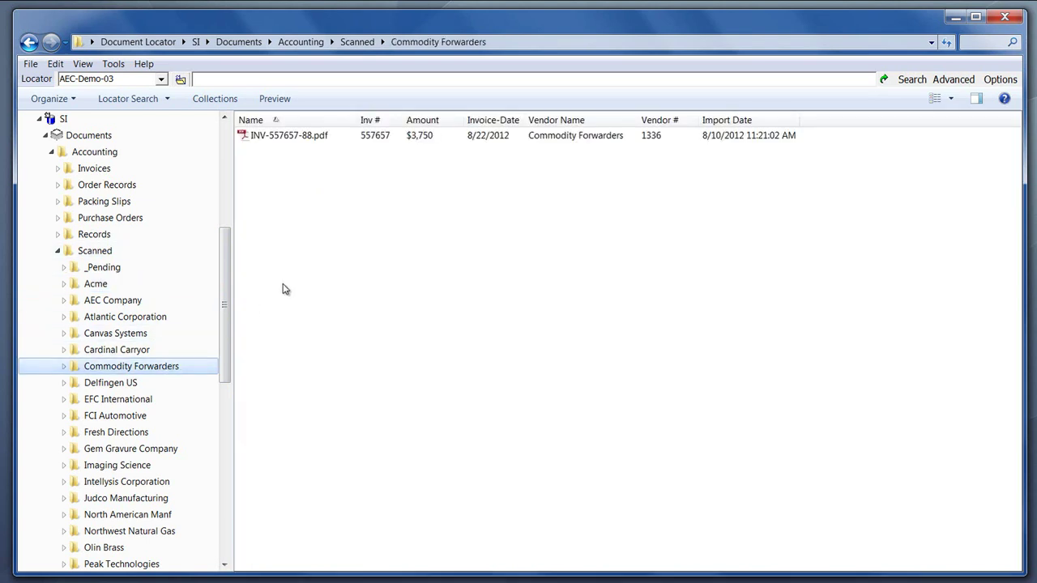